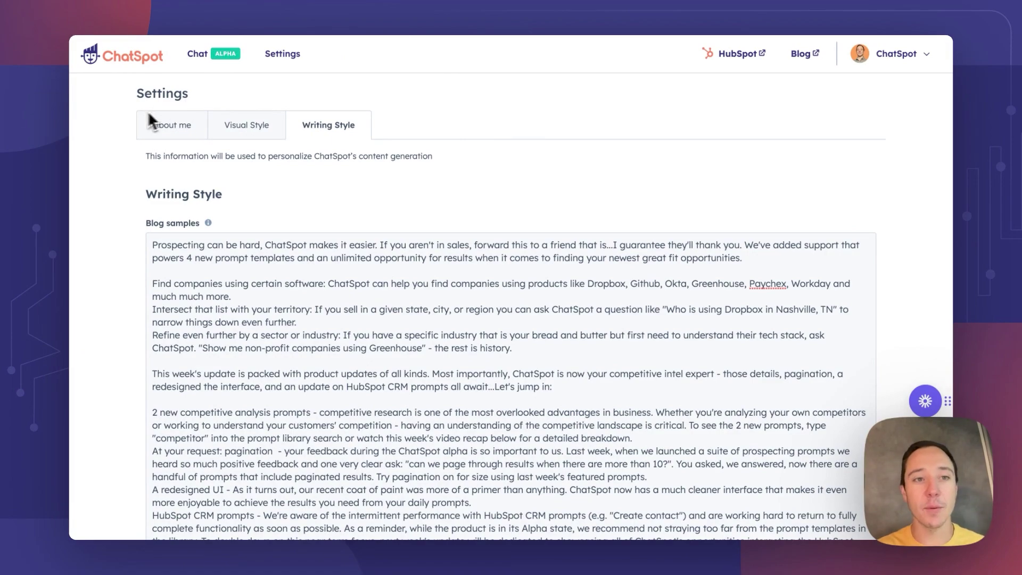
# Step: Scroll through the pasted blog samples to review their text
pyautogui.scroll(-2, 318, 88)
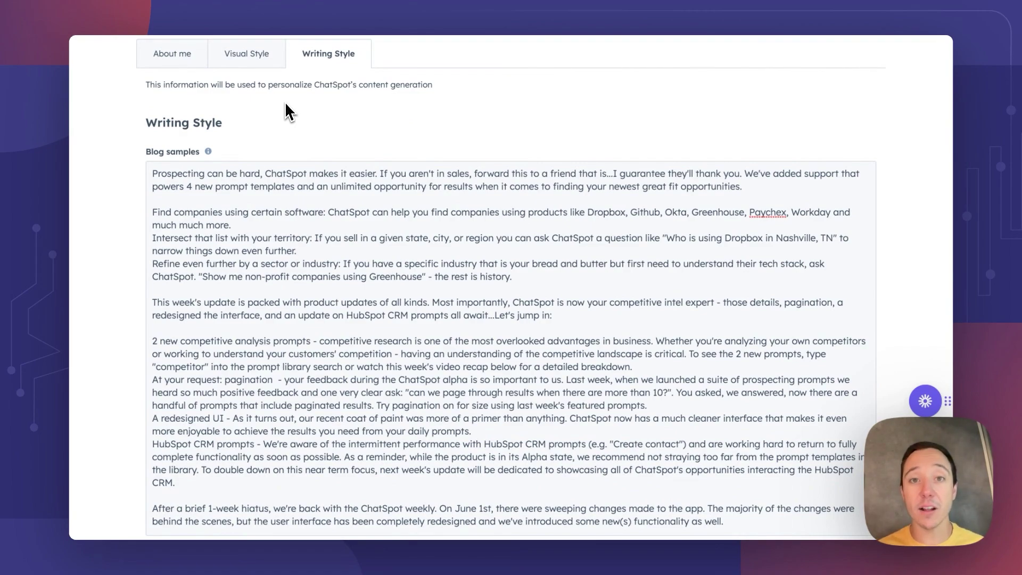
pyautogui.scroll(1, 286, 112)
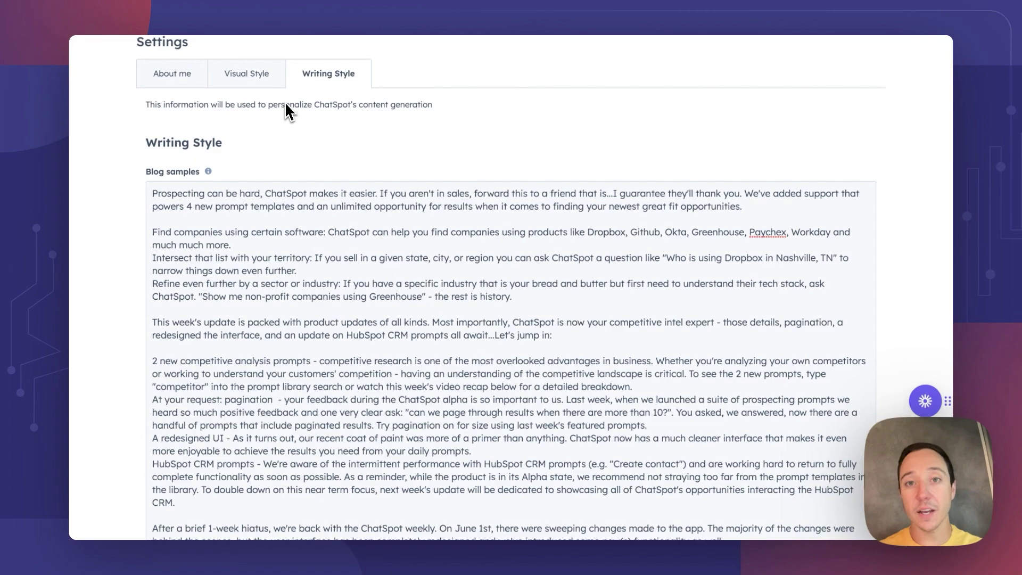
pyautogui.scroll(-3, 285, 104)
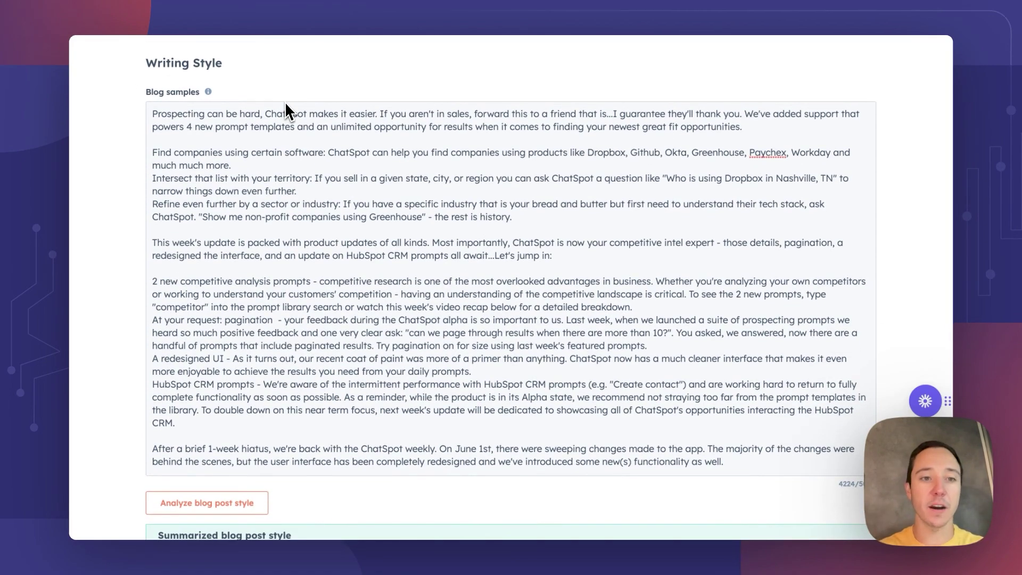
pyautogui.scroll(-1, 277, 136)
pyautogui.scroll(1, 278, 136)
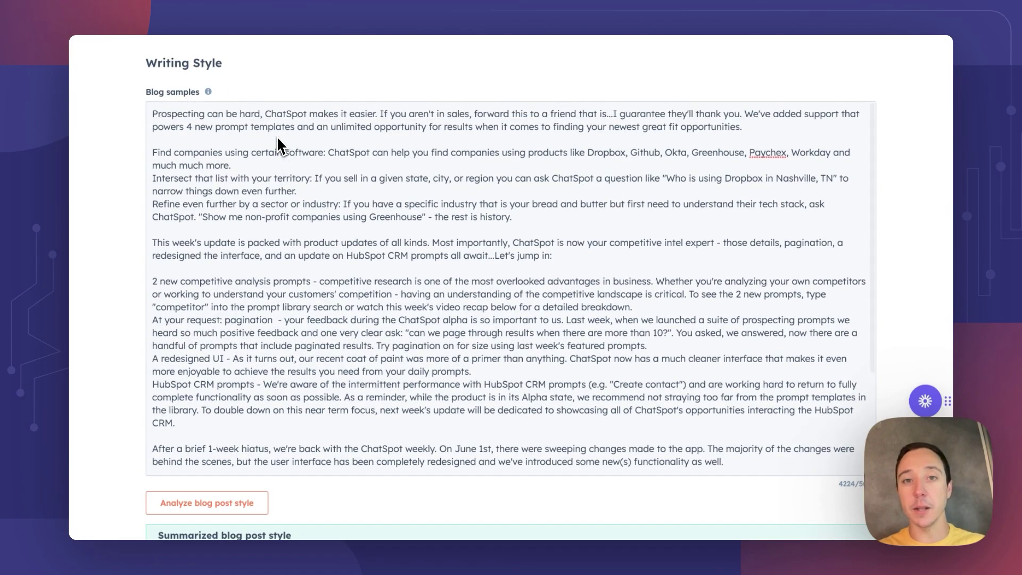
pyautogui.scroll(-2, 276, 136)
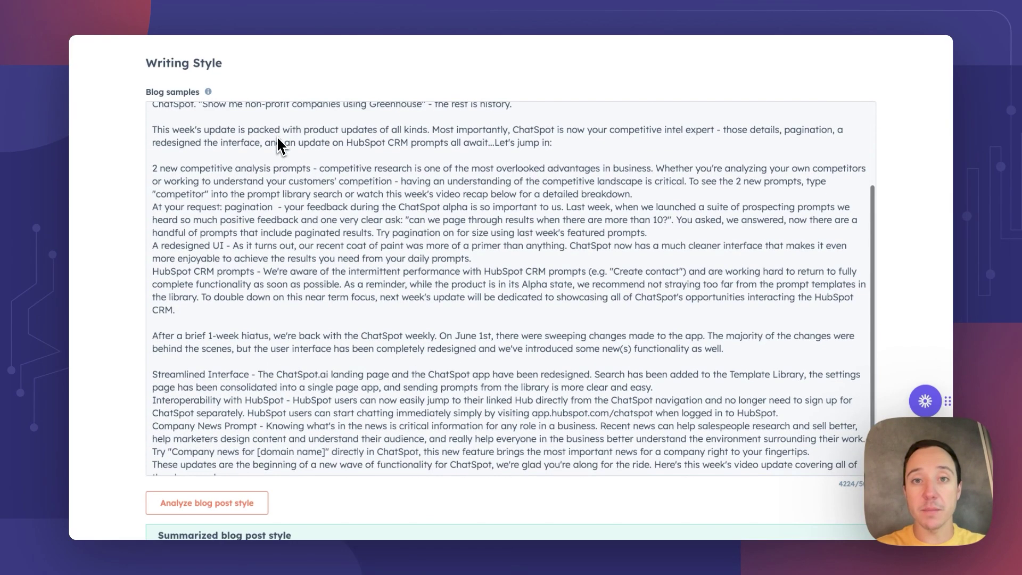
pyautogui.scroll(-1, 276, 136)
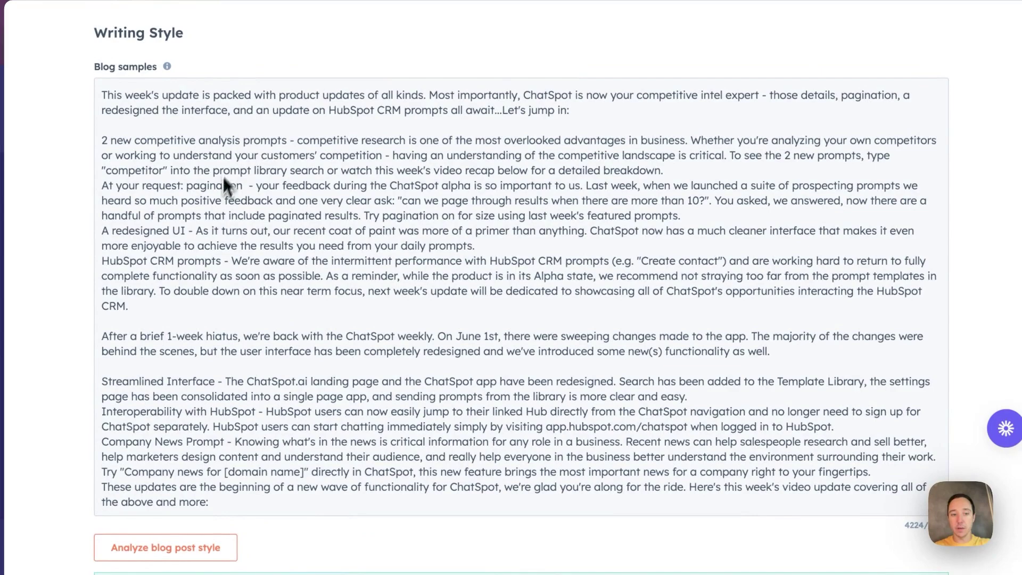
pyautogui.scroll(-2, 218, 192)
# Step: Analyze the blog post style and read the summary: fast-paced, persuasive, informal and enthusiastic
pyautogui.click(179, 469)
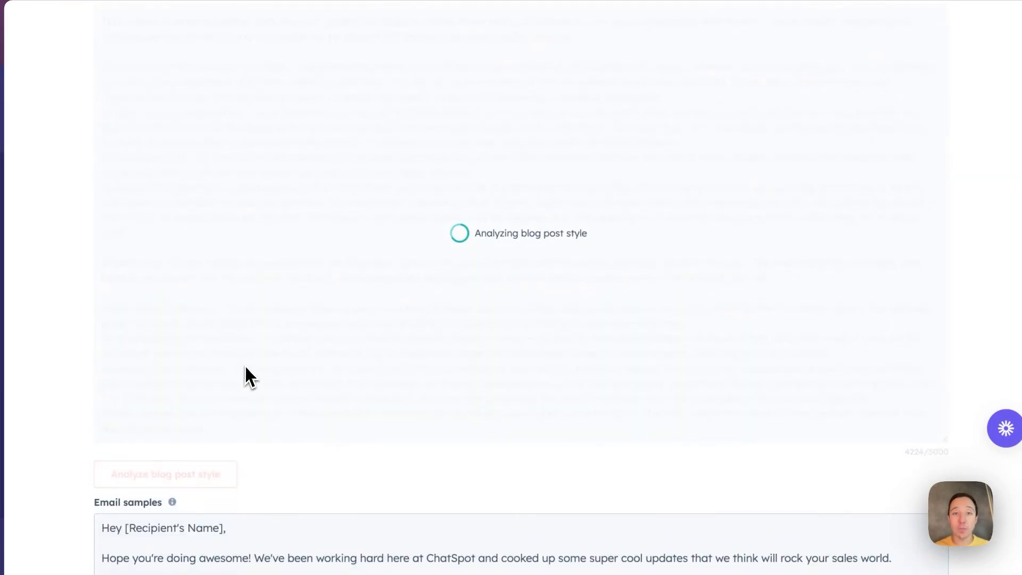
pyautogui.scroll(3, 248, 376)
pyautogui.scroll(-1, 247, 375)
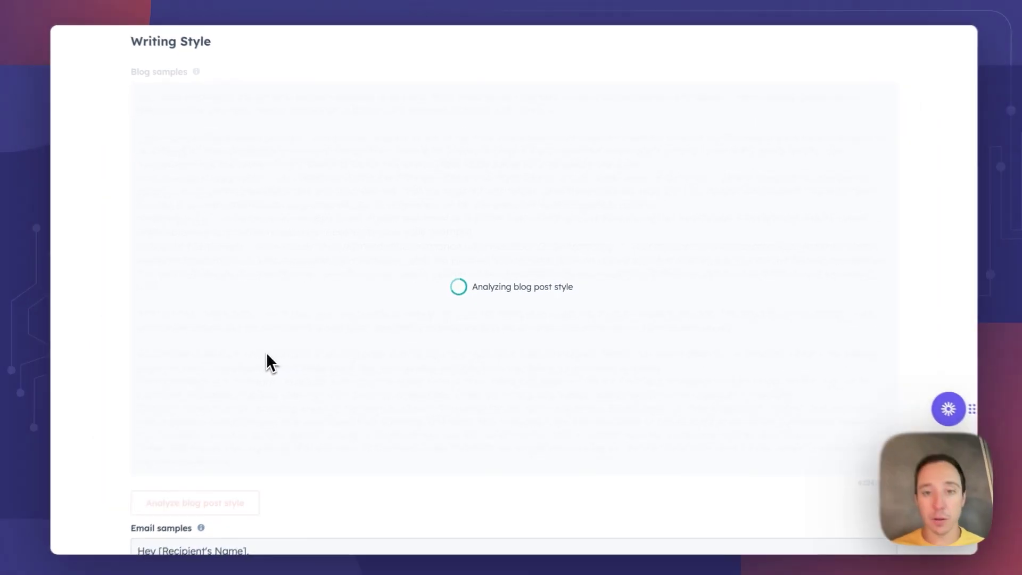
pyautogui.scroll(-3, 275, 347)
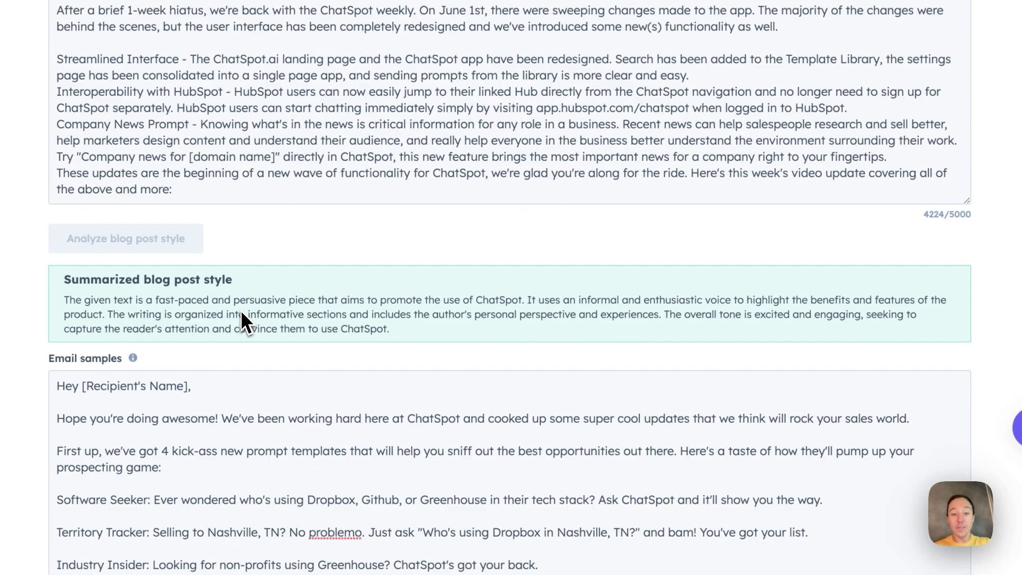
pyautogui.scroll(-4, 242, 314)
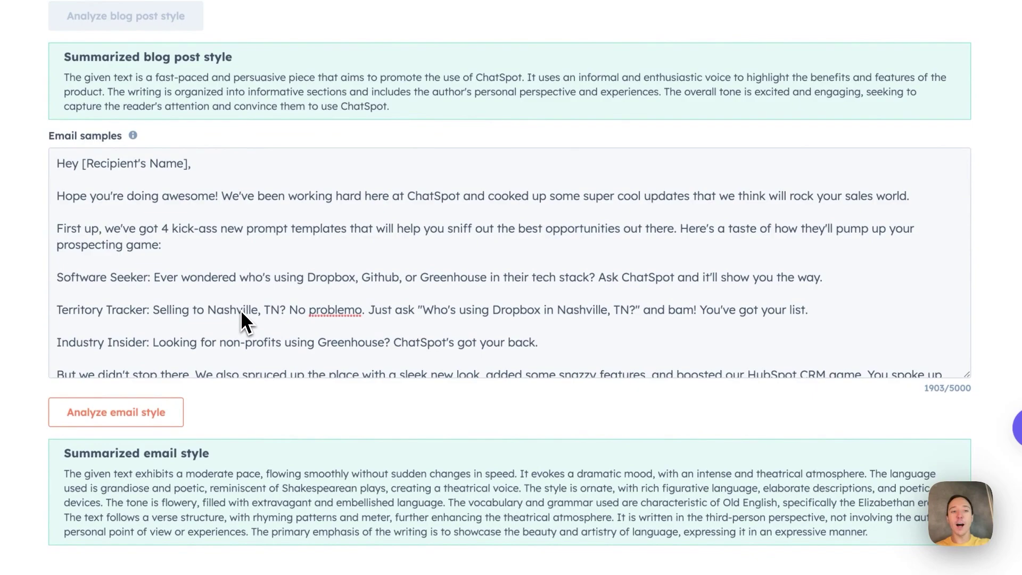
# Step: Scroll through the email samples, then run Analyze email style on them
pyautogui.scroll(-3, 213, 263)
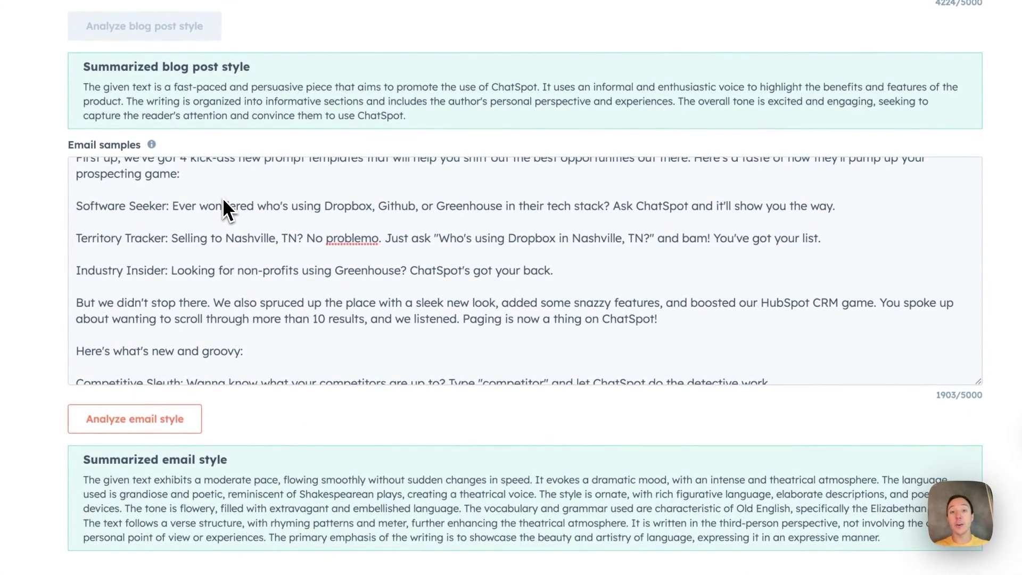
pyautogui.scroll(-3, 224, 202)
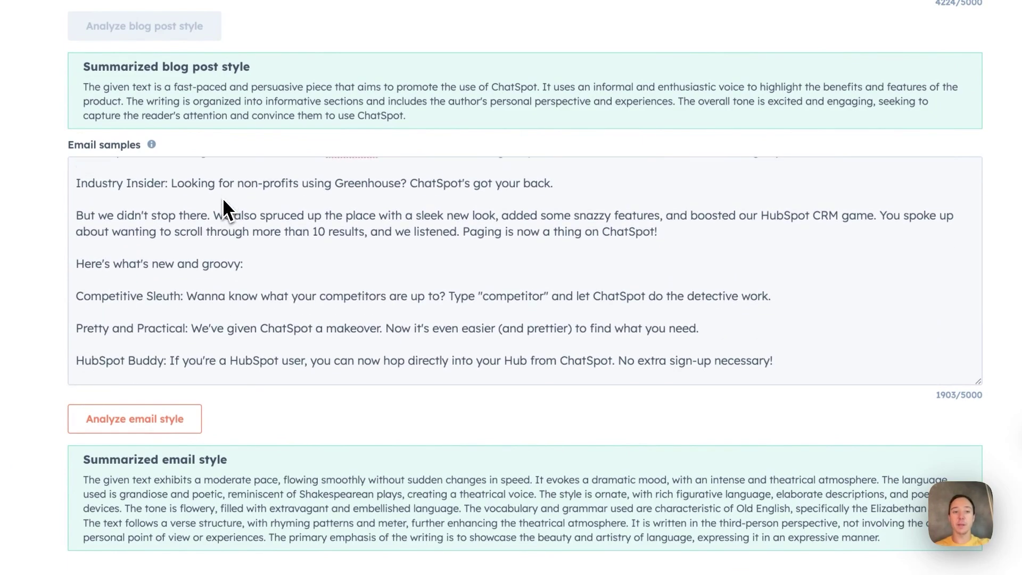
pyautogui.scroll(-2, 224, 202)
pyautogui.scroll(-1, 246, 265)
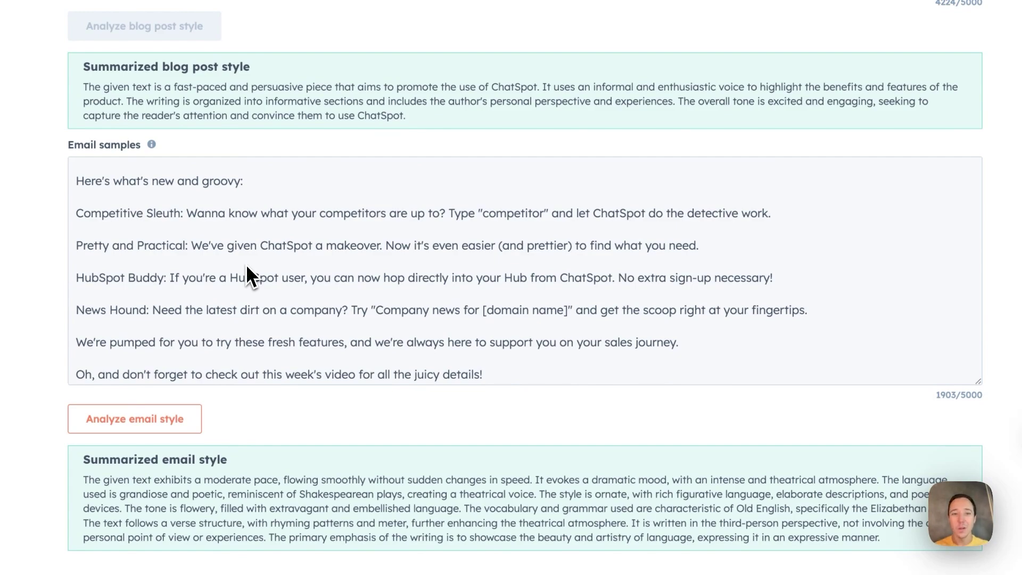
pyautogui.scroll(-1, 246, 266)
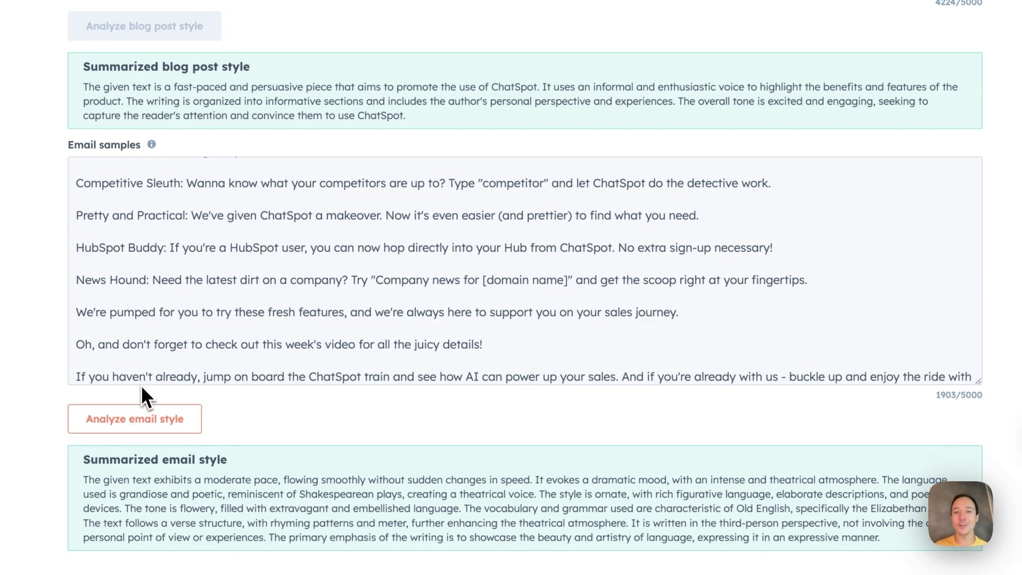
pyautogui.click(135, 419)
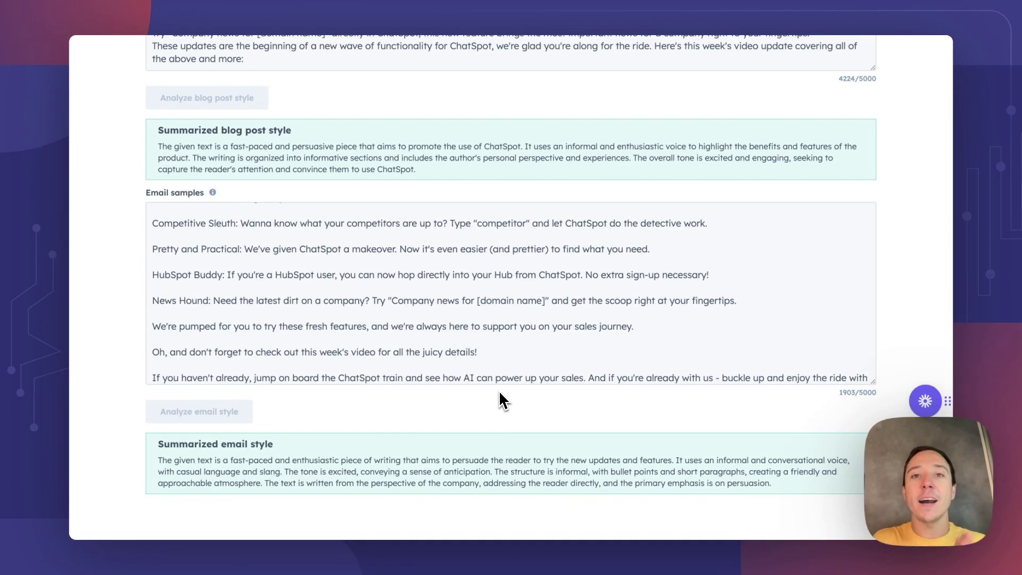
# Step: Review the fast-paced, enthusiastic, conversational email style summary and return to the top of Settings
pyautogui.scroll(10, 499, 391)
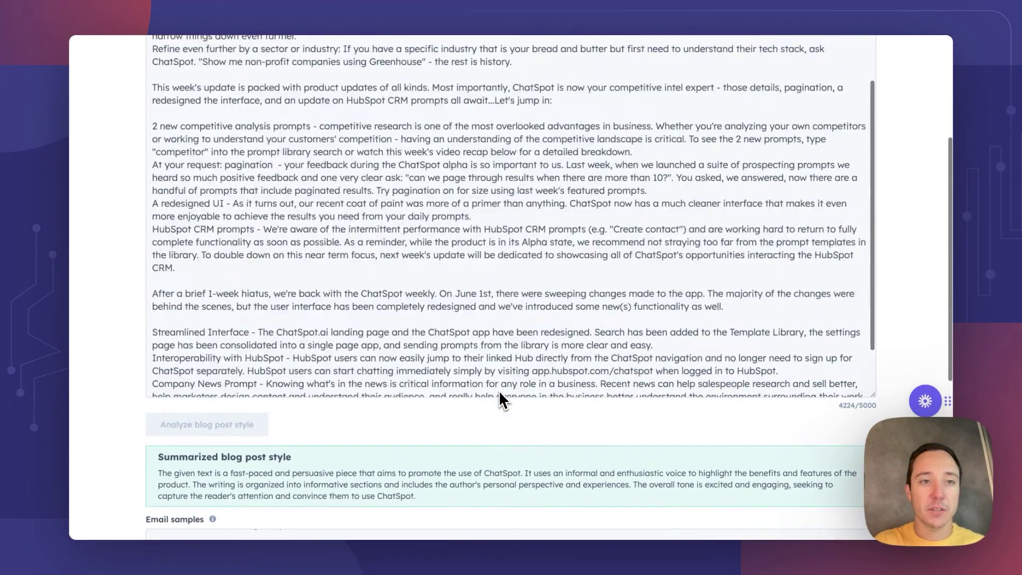
pyautogui.scroll(-10, 499, 392)
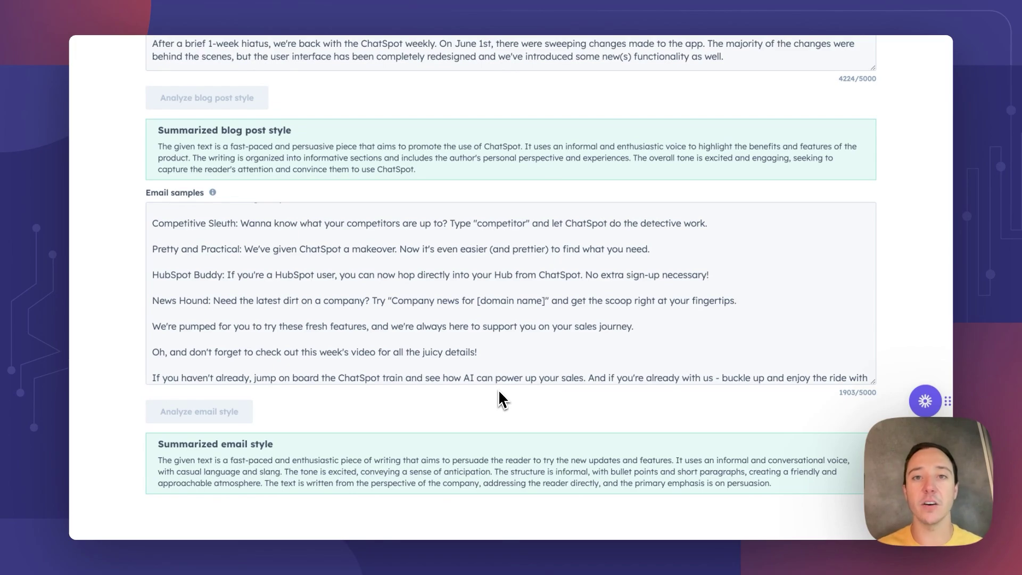
pyautogui.scroll(10, 500, 392)
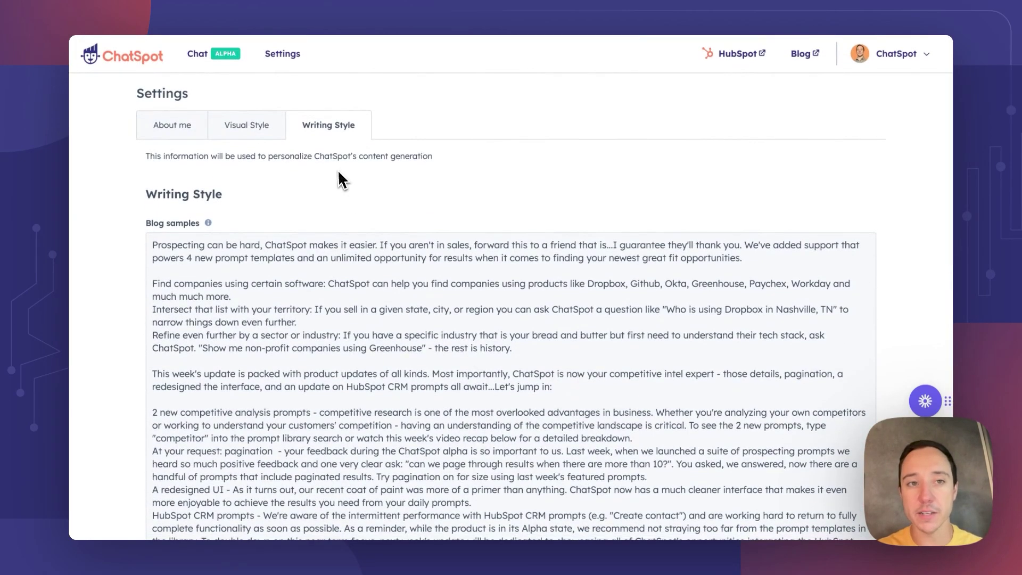
# Step: In Chat, send 'Draft a sales email about ChatSpot's newest feature - customized writing styles'
pyautogui.click(223, 57)
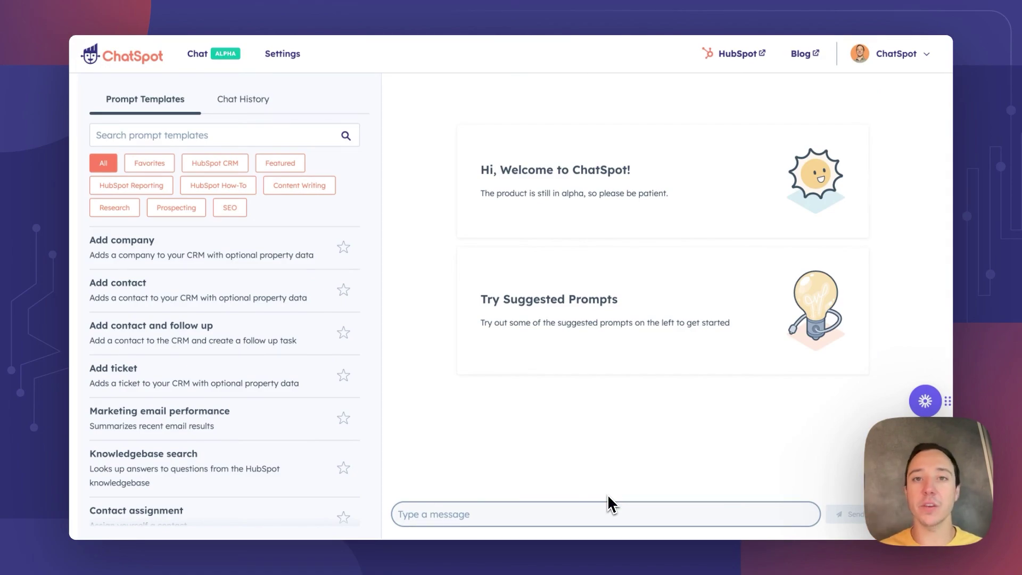
pyautogui.click(585, 513)
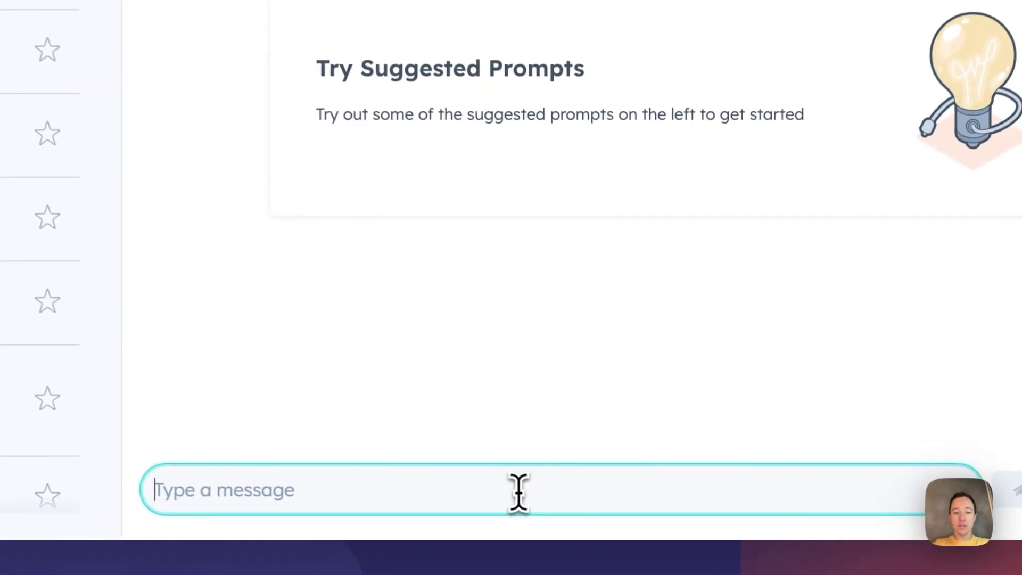
pyautogui.write('Draft a sales email ')
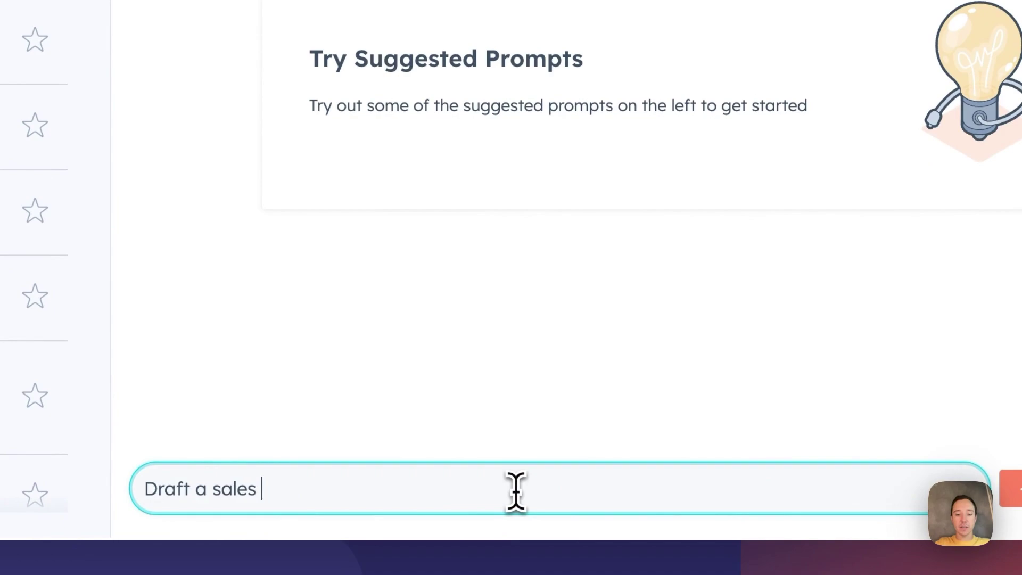
pyautogui.write('a')
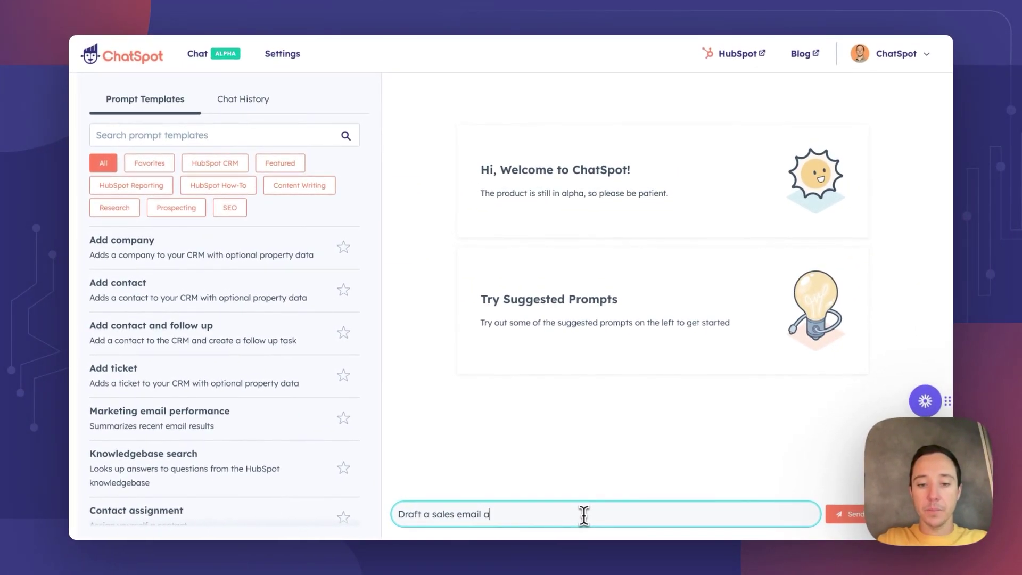
pyautogui.write('bout ChatSp')
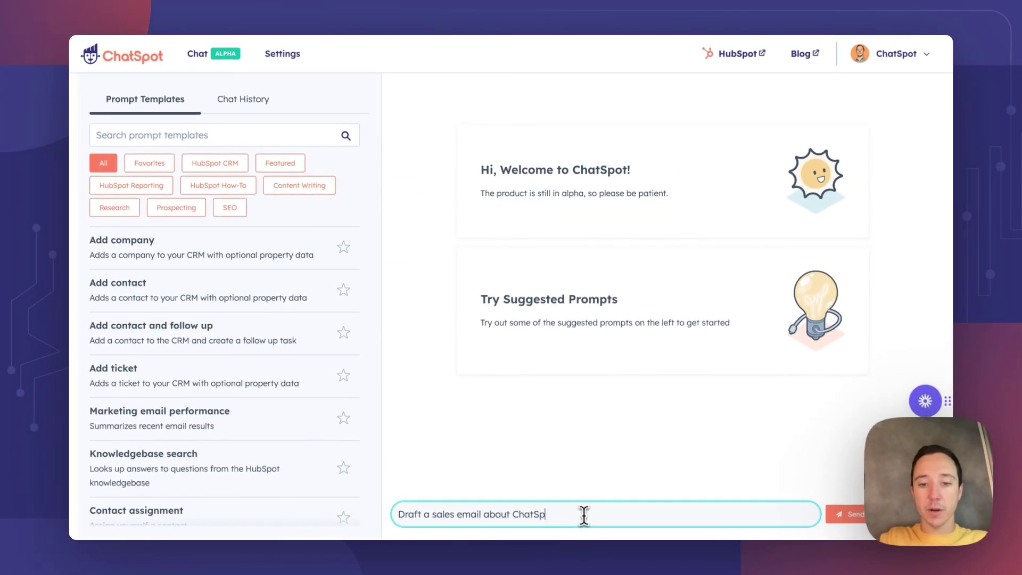
pyautogui.write("ot's newest")
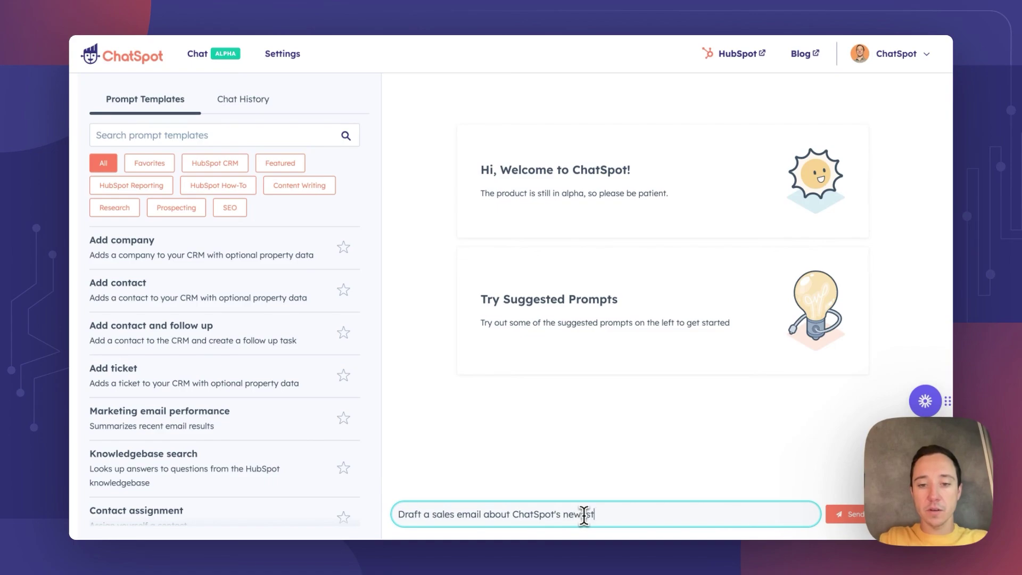
pyautogui.write(' feature - ')
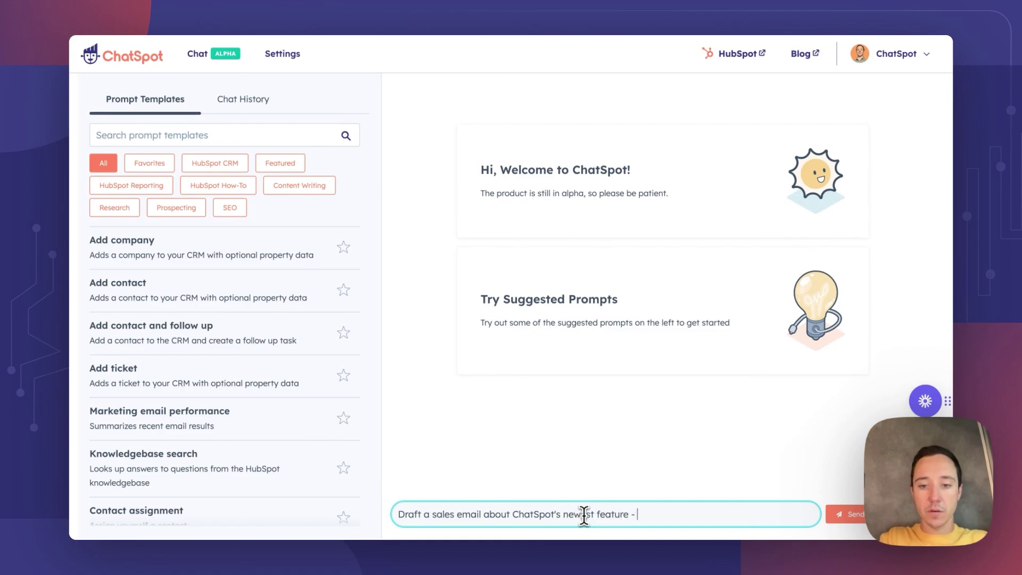
pyautogui.write('customized writing sty')
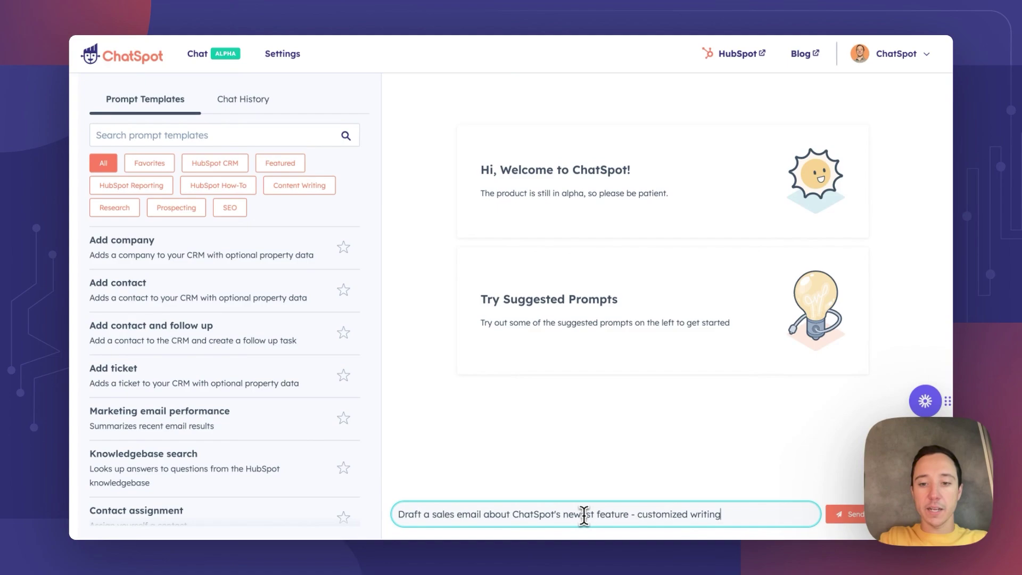
pyautogui.write('les')
pyautogui.press('Return')
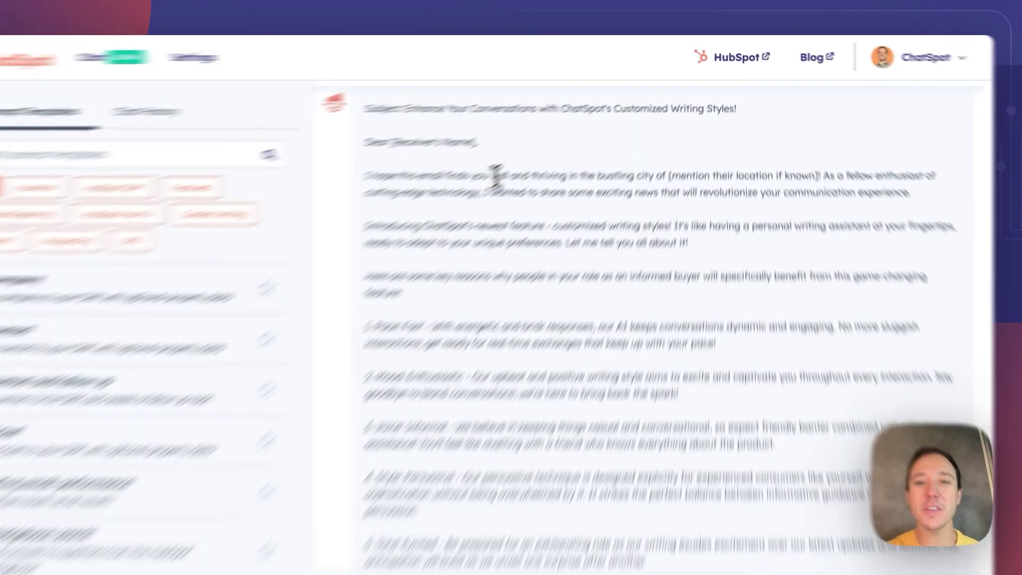
# Step: Highlight part of the generated email's opening line, then clear the highlight
pyautogui.moveTo(509, 176); pyautogui.dragTo(551, 176)
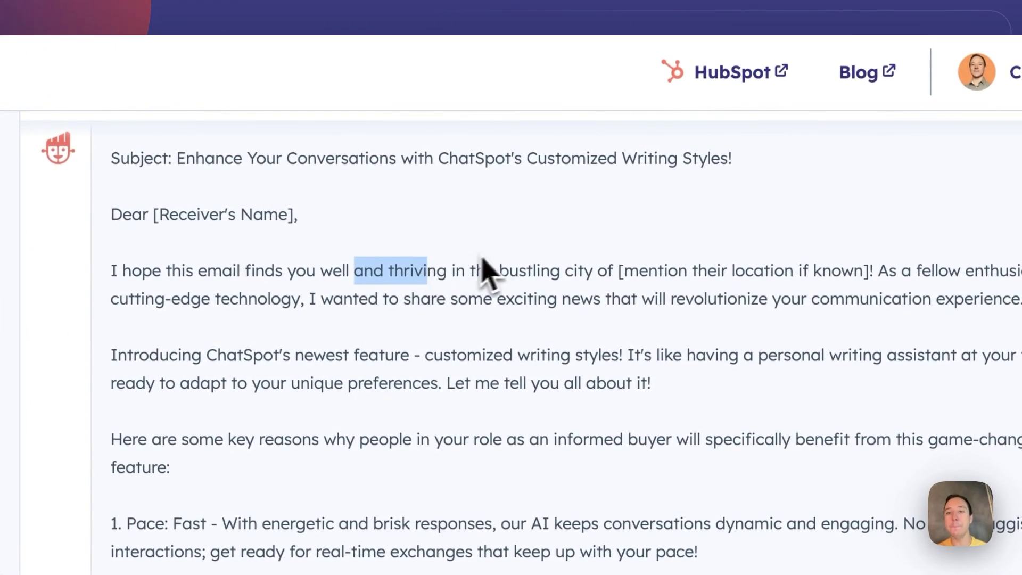
pyautogui.click(868, 273)
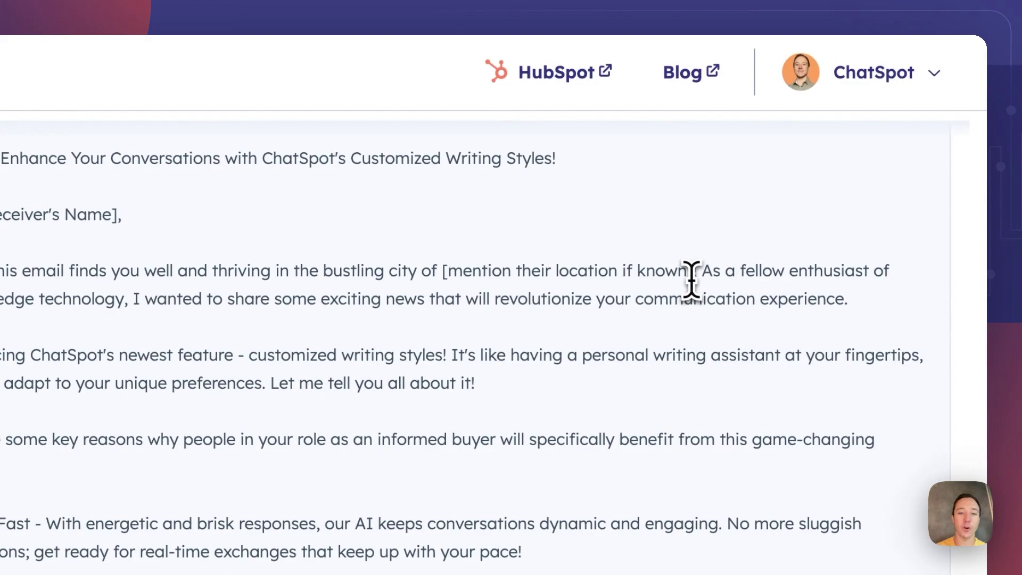